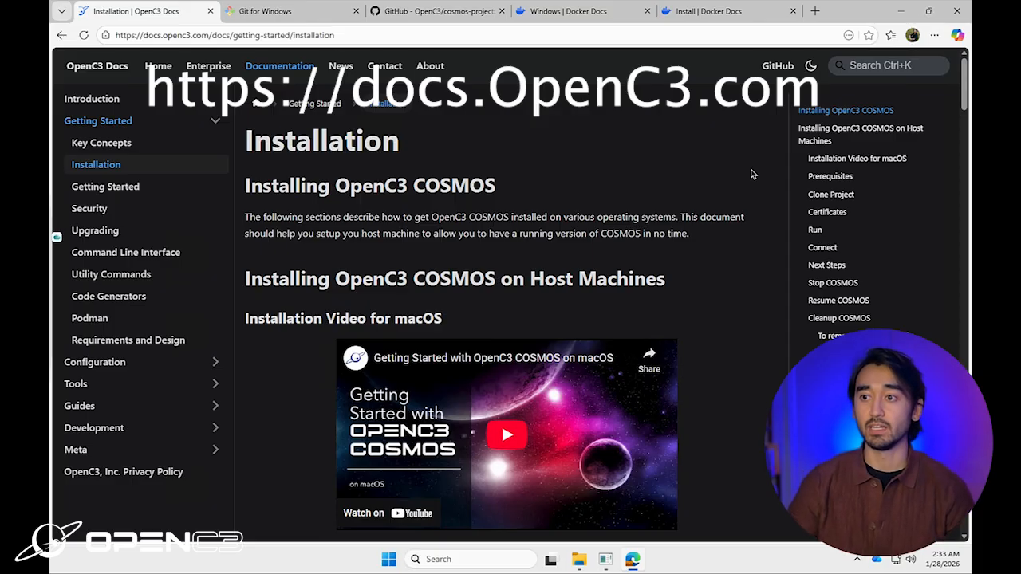
Step: Switch Edge from the OpenC3 docs to the Git for Windows homepage tab
click(295, 12)
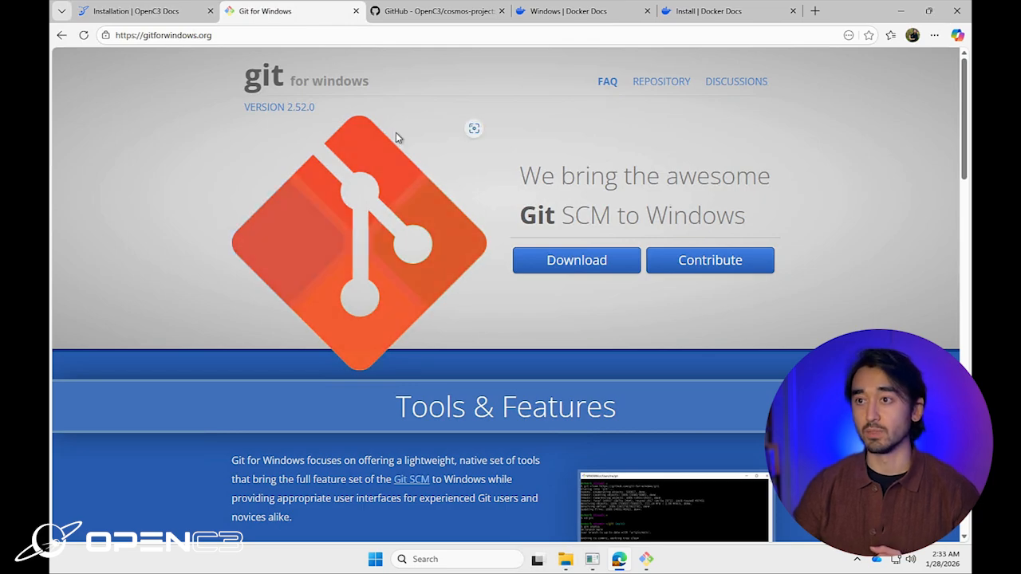
Step: Copy the HTTPS clone URL from the Code menu on the cosmos-project GitHub page
click(434, 15)
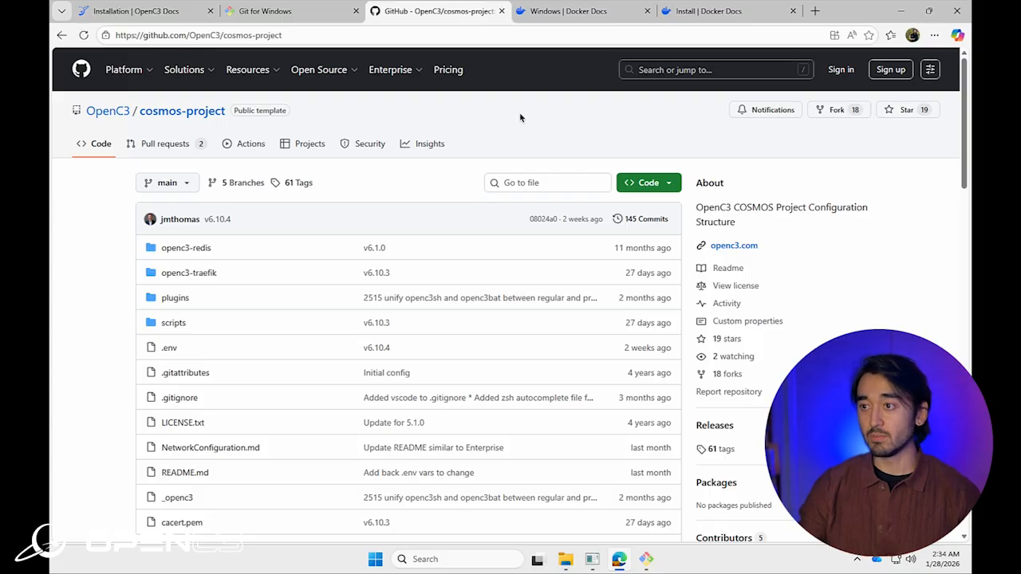
click(646, 182)
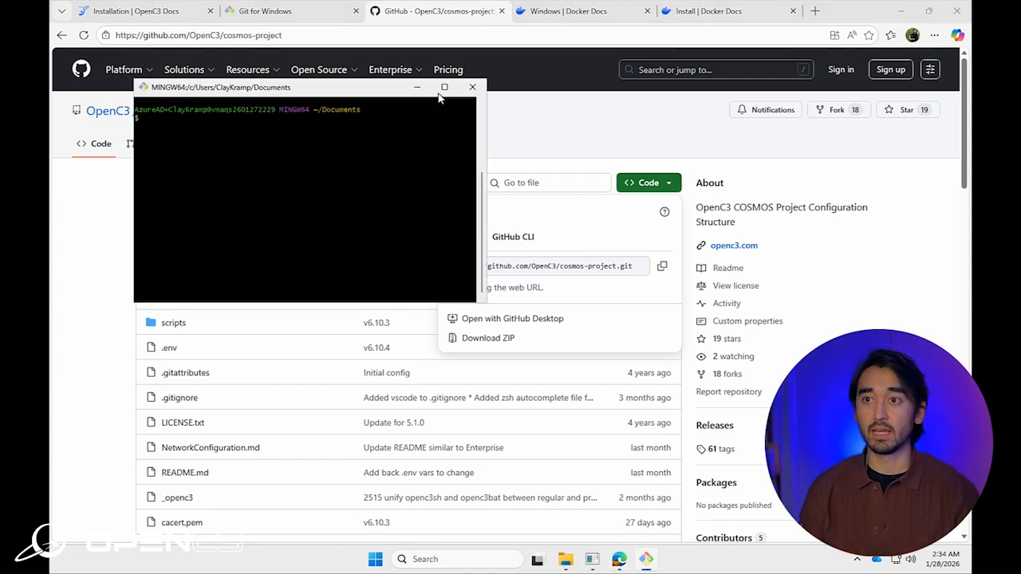
click(443, 88)
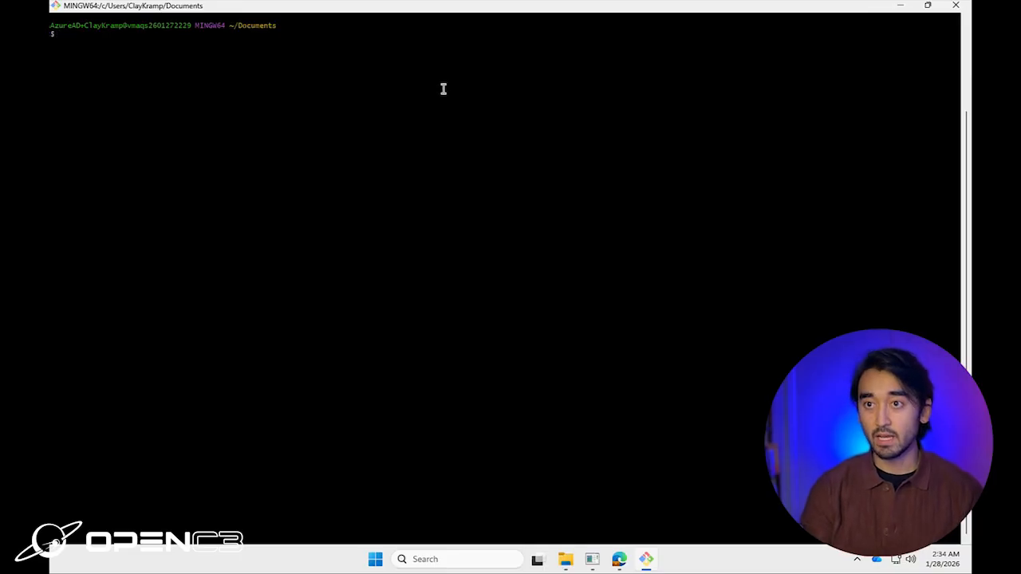
Step: Run git clone with the pasted cosmos-project URL in Git Bash
text(git clone)
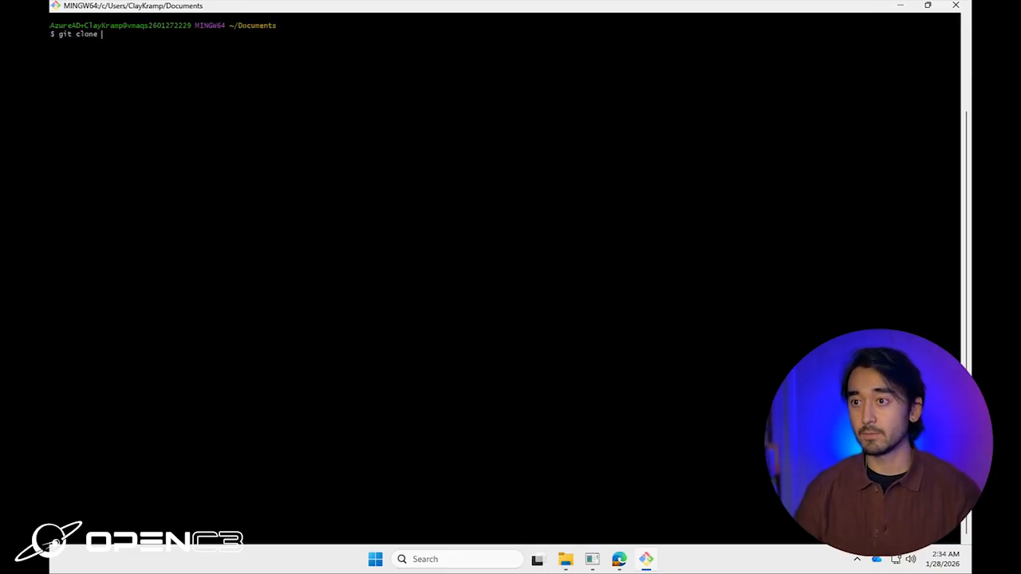
right_click(388, 121)
click(422, 164)
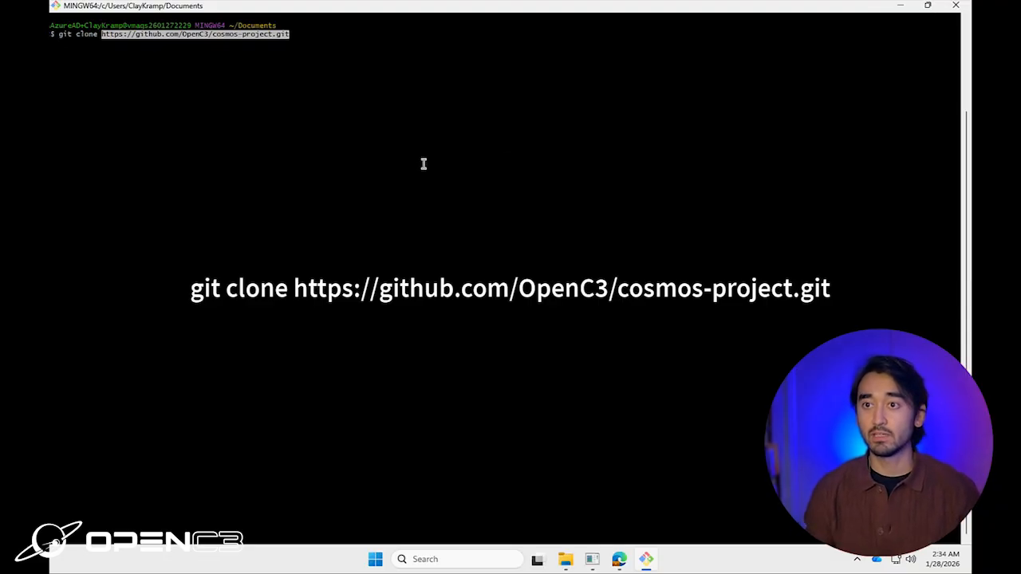
key(Return)
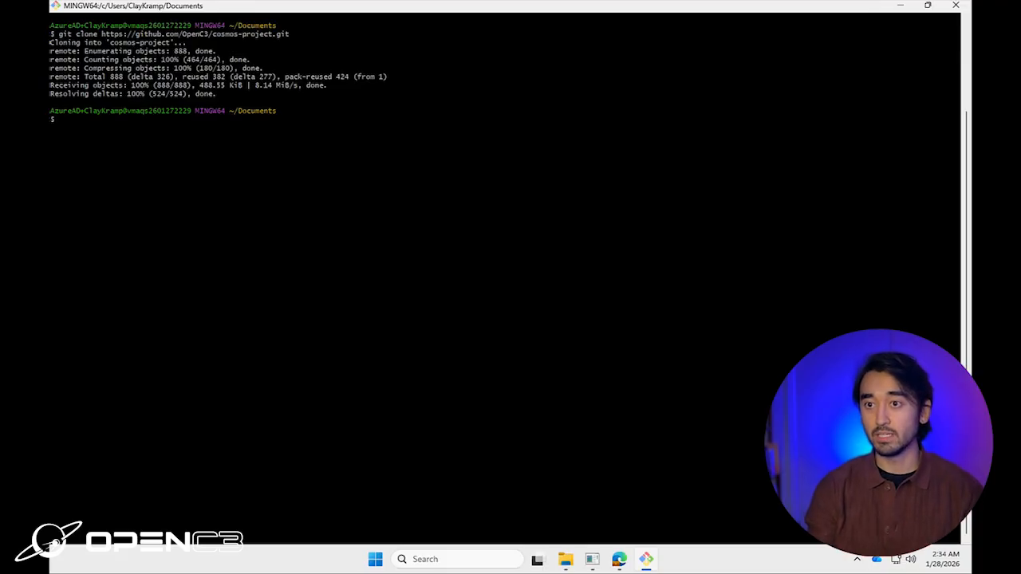
Step: Change into the cosmos-project folder and list its files with ls
text(cd cos)
key(Tab)
key(Return)
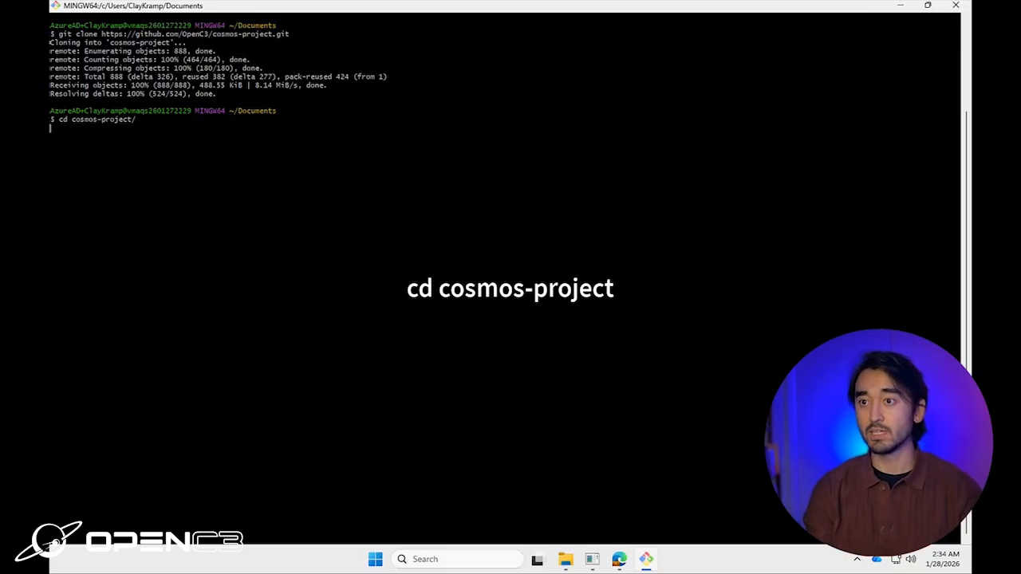
text(ls)
key(Return)
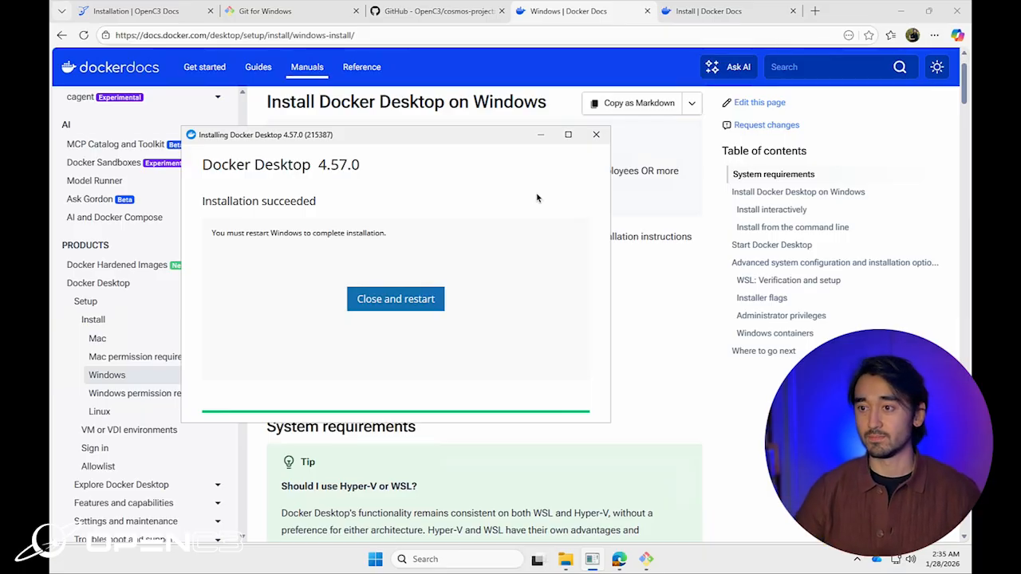
Step: Restart Windows to finish the Docker install, then launch Docker Desktop from its desktop icon
click(418, 304)
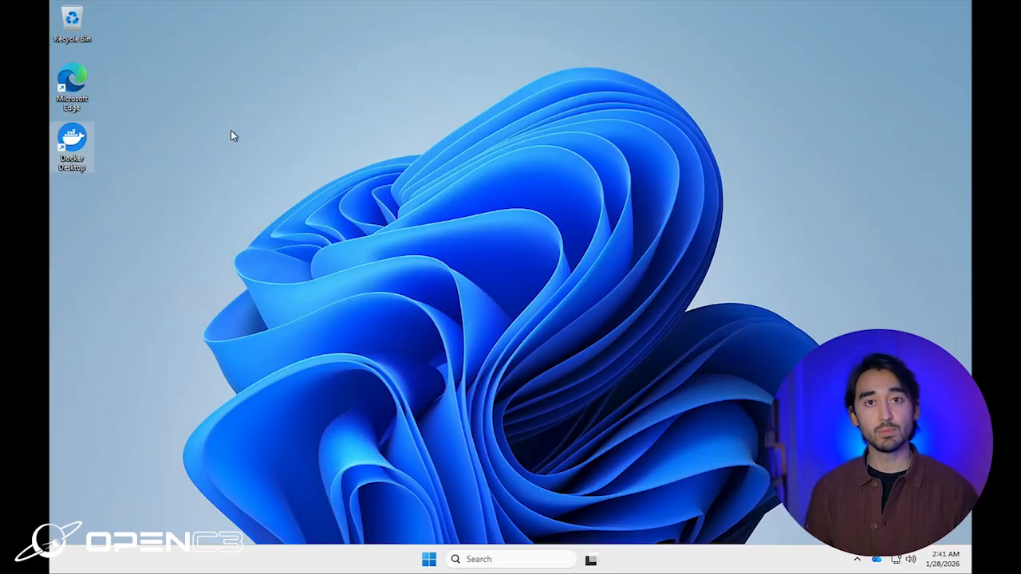
double_click(85, 142)
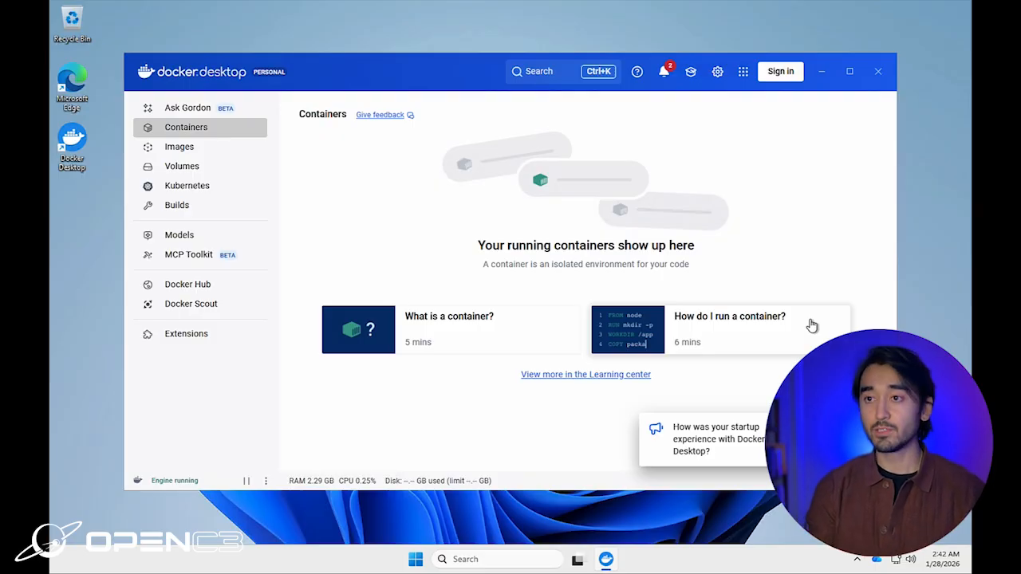
key(super)
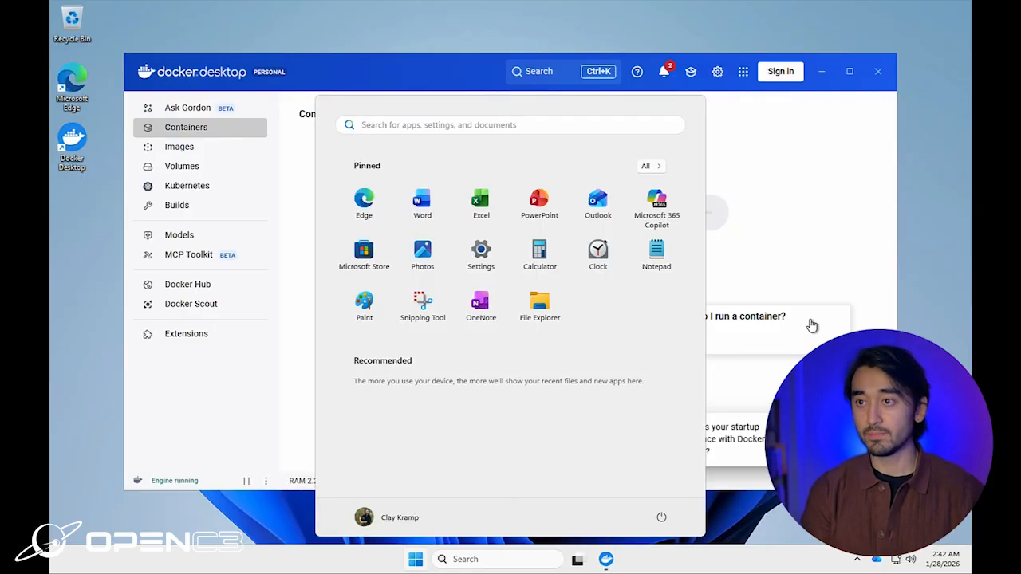
Step: Open Git Bash from Windows search and maximize it
text(git bash)
key(Return)
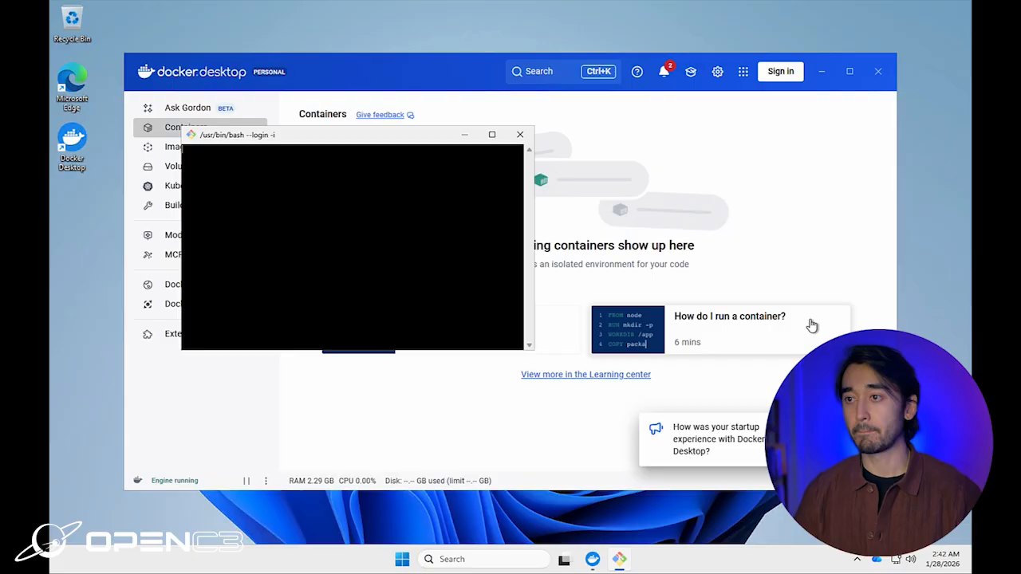
click(493, 134)
Step: Run ./openc3.bat run from Documents/cosmos-project to pull the images and create the containers
text(cd Documents/cosmos-project/)
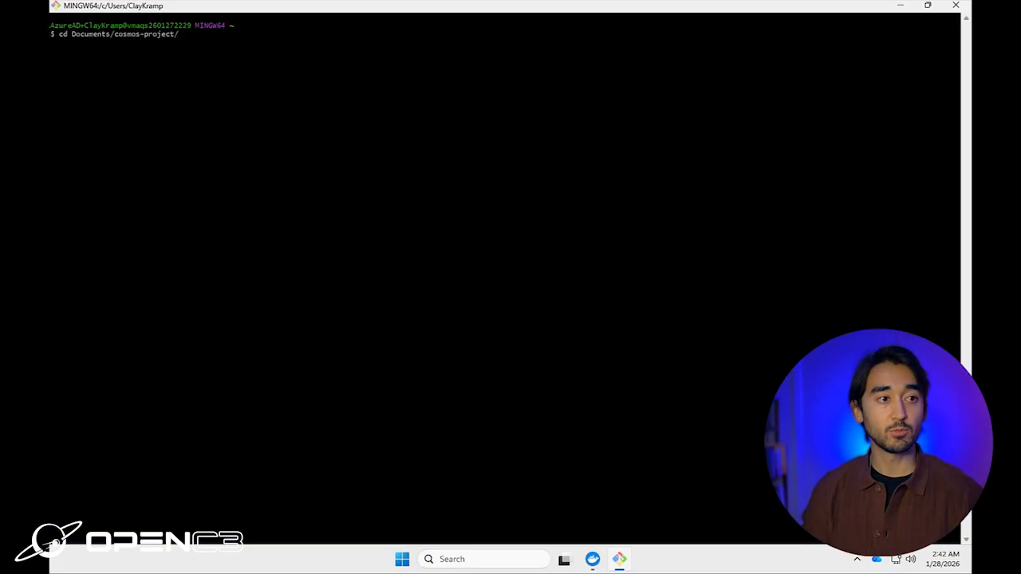
key(Return)
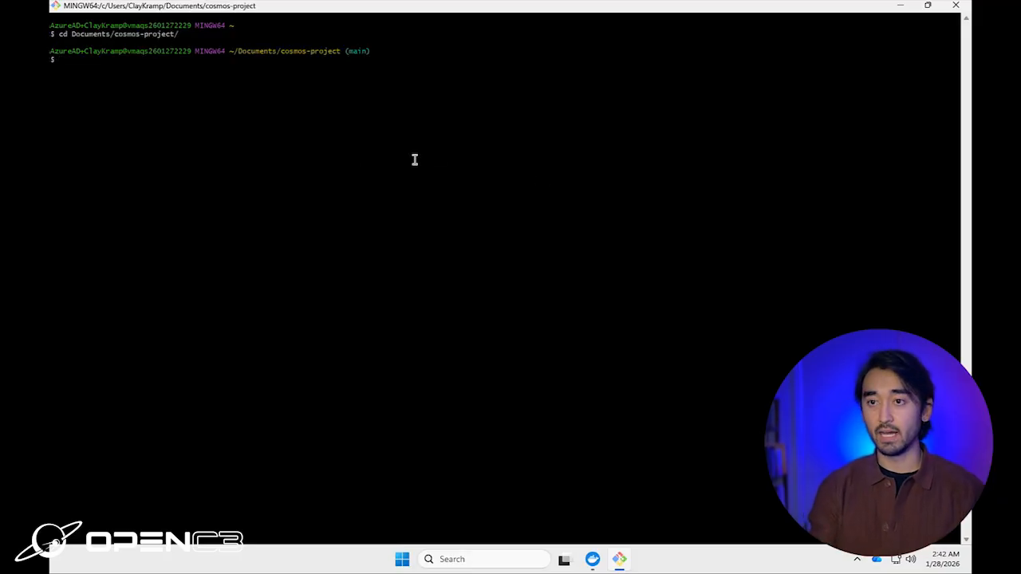
text(./openc3.bat )
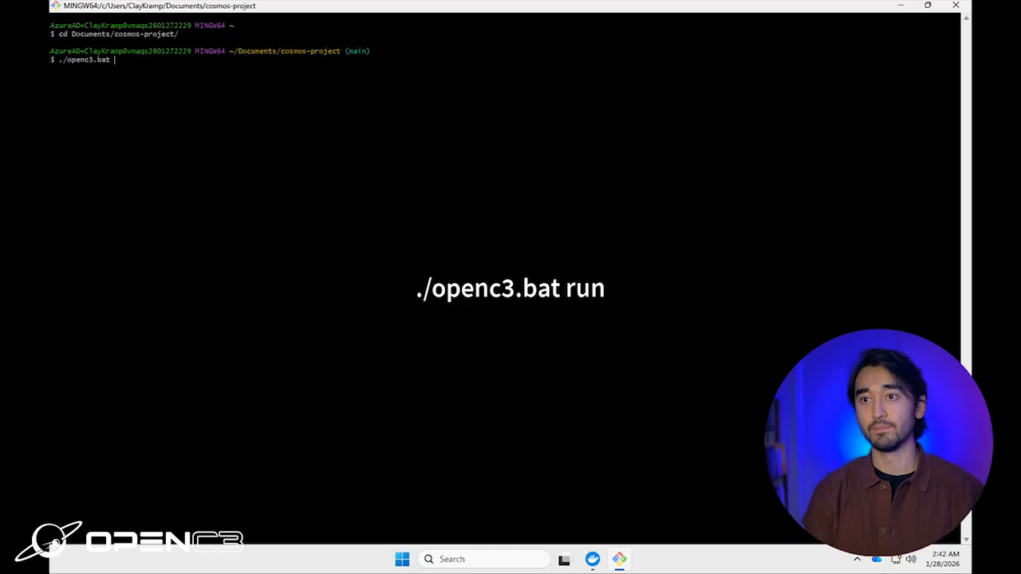
text(run)
key(Return)
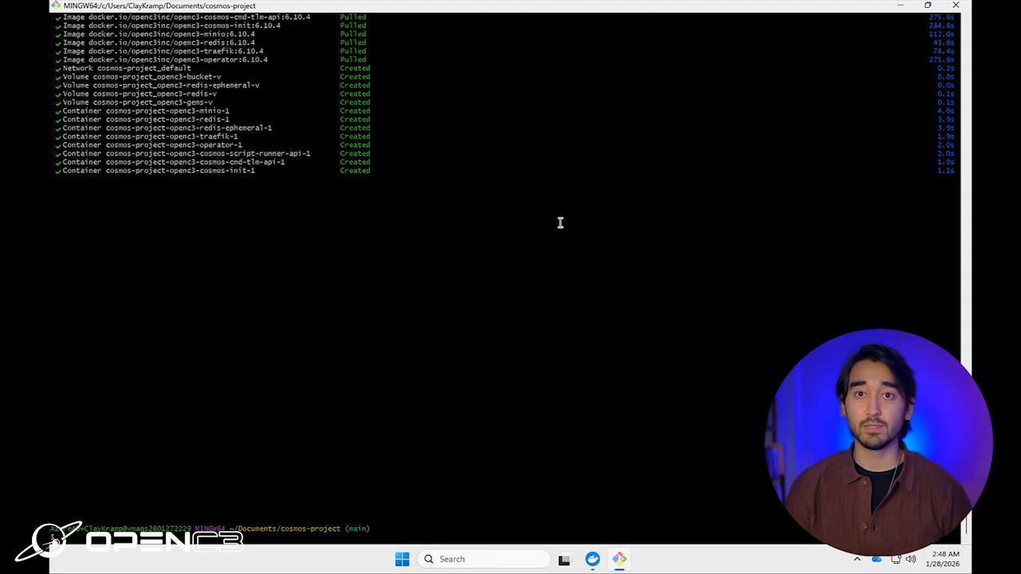
click(594, 561)
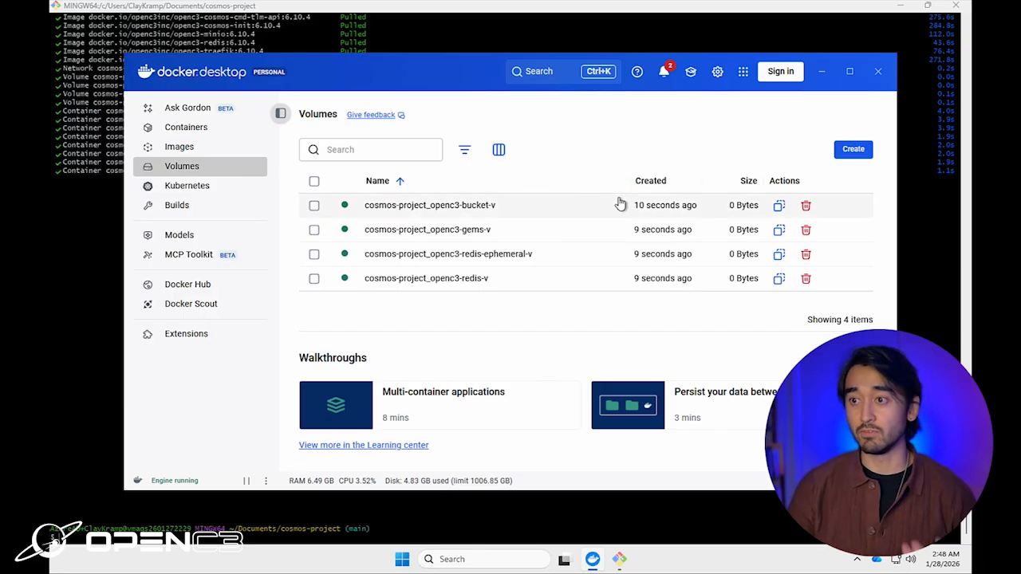
Step: Check the OpenC3 images, then expand cosmos-project on the Containers page to review its child containers
click(220, 154)
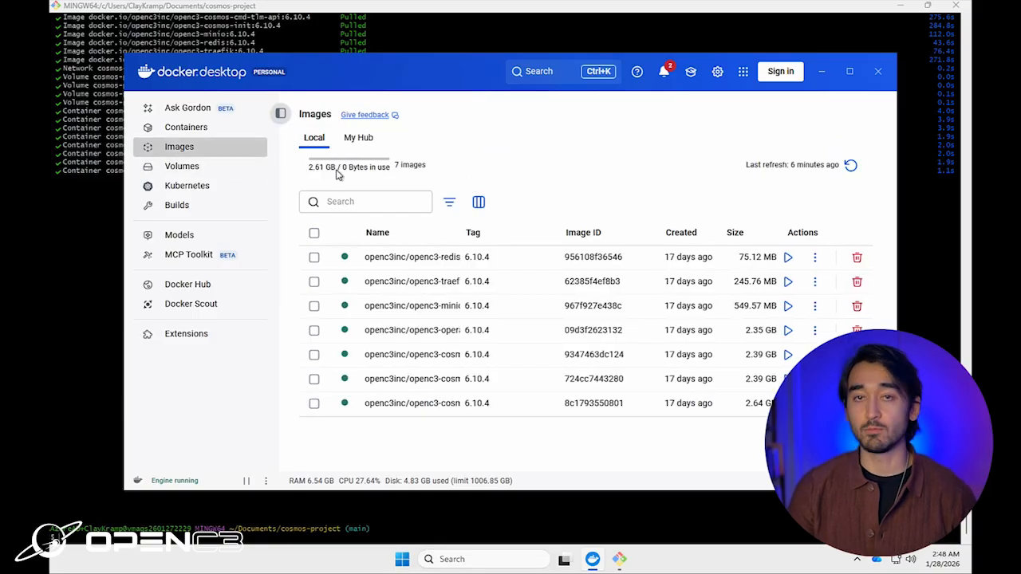
click(187, 133)
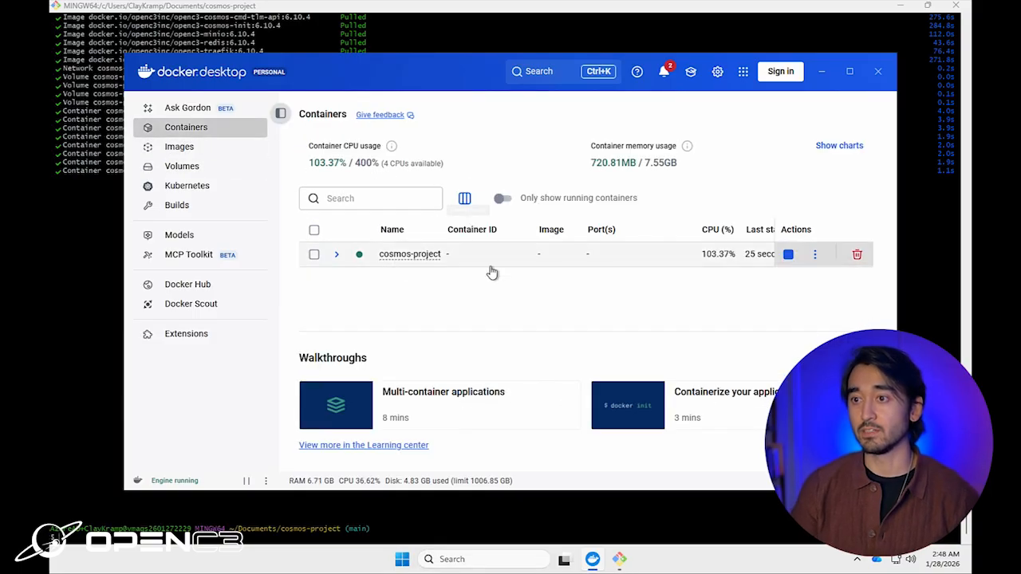
click(337, 254)
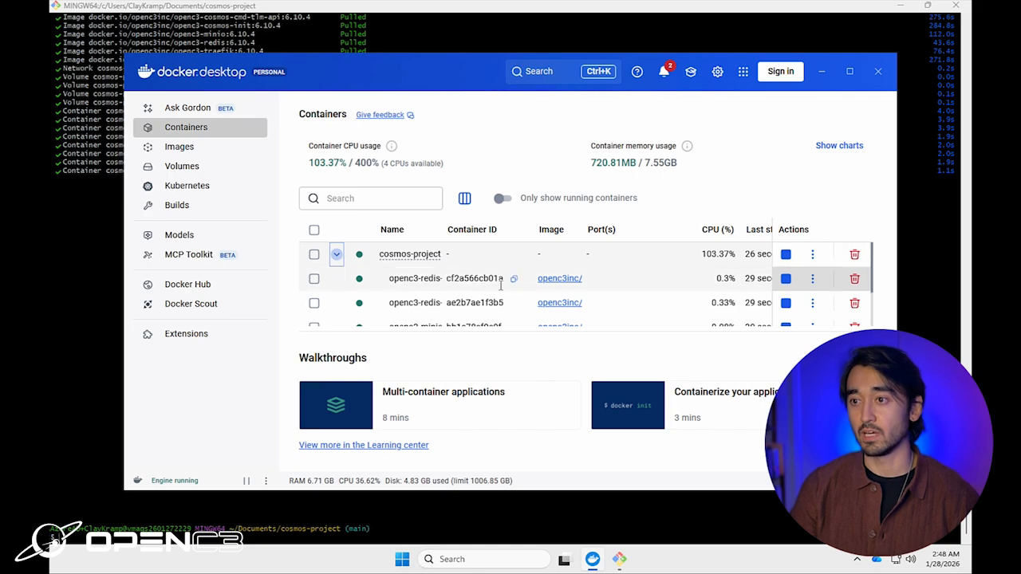
scroll(501, 285, down, 3)
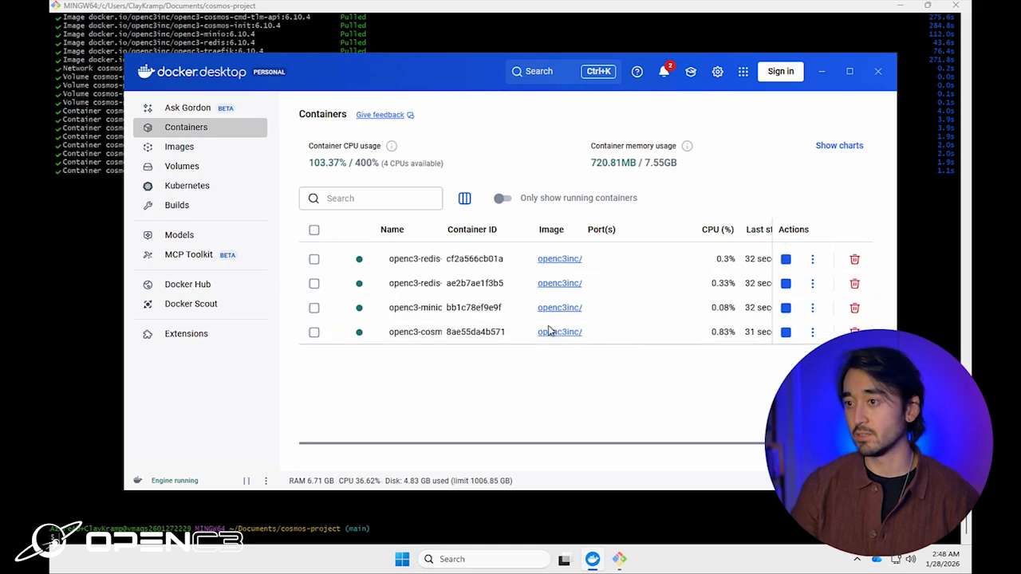
scroll(538, 327, up, 1)
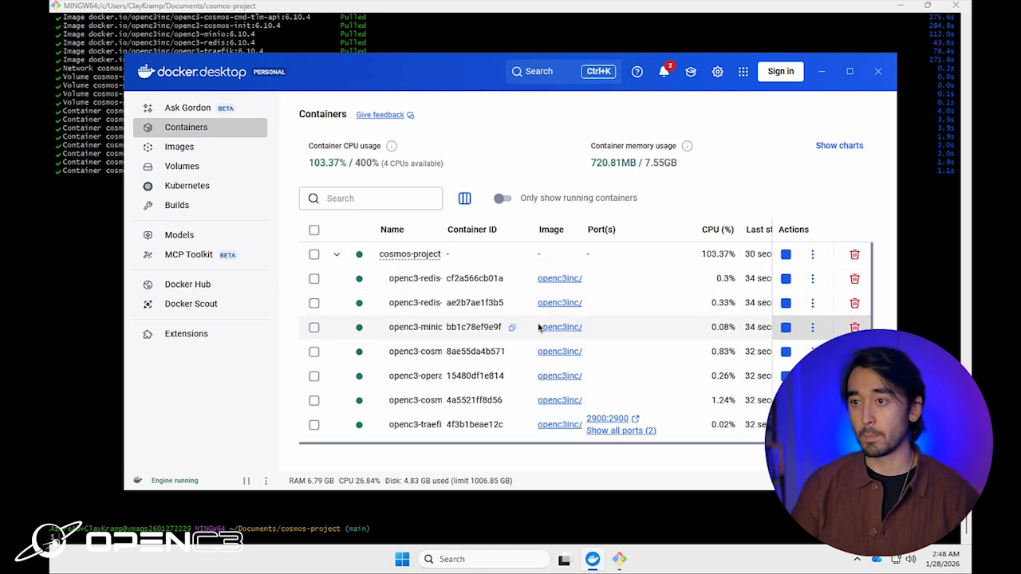
click(98, 136)
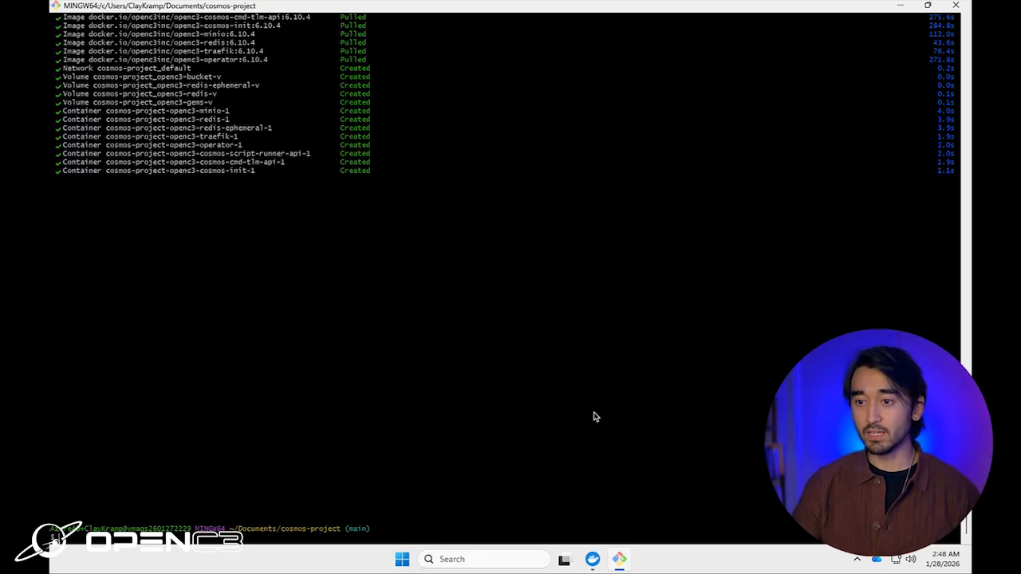
click(501, 558)
Step: Launch Edge to localhost:2900 and enter and confirm a new COSMOS password to log in
text(edge)
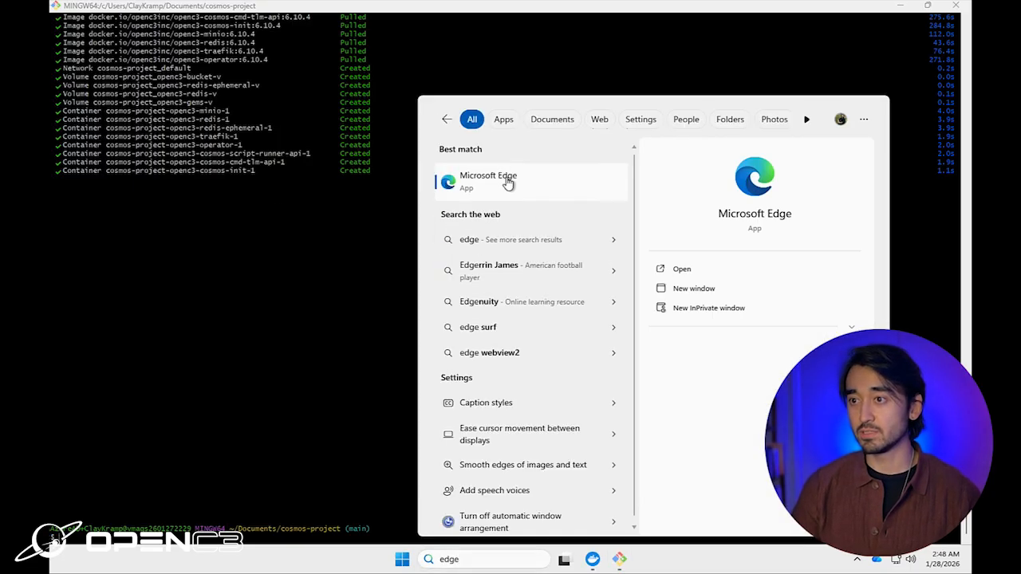
click(506, 182)
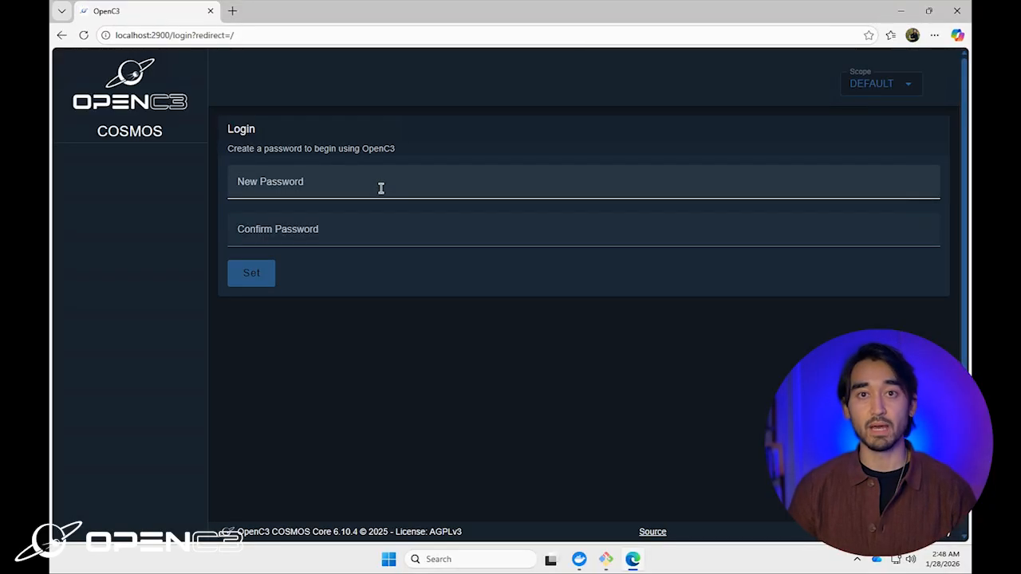
click(381, 188)
text(p)
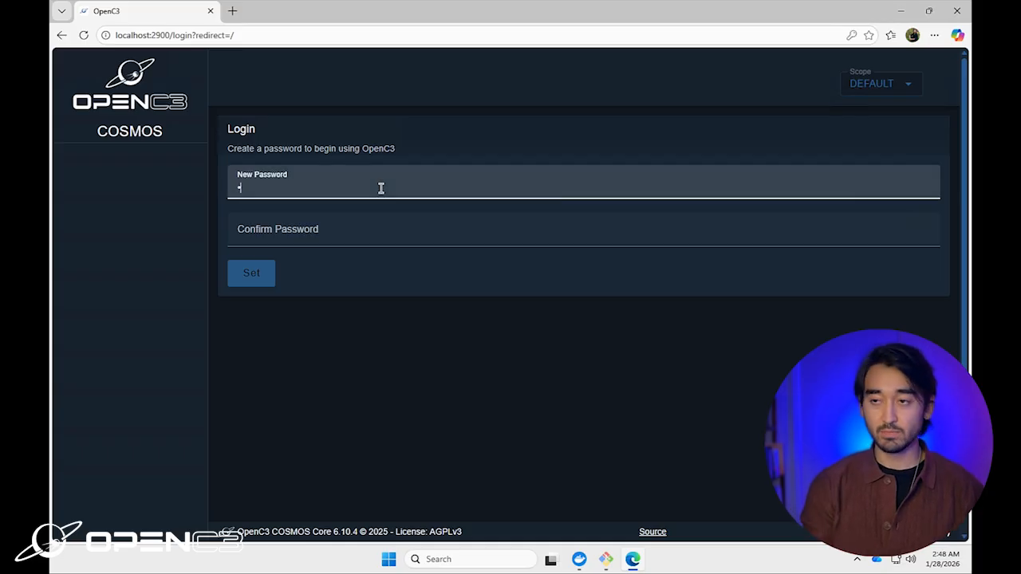
text(assword)
key(Tab)
text(pass)
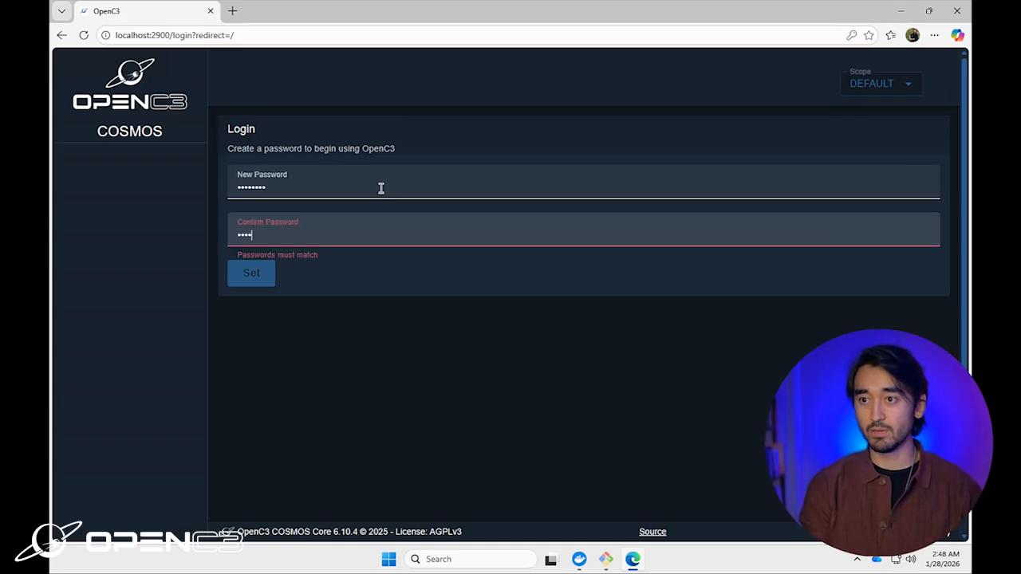
text(word)
key(Return)
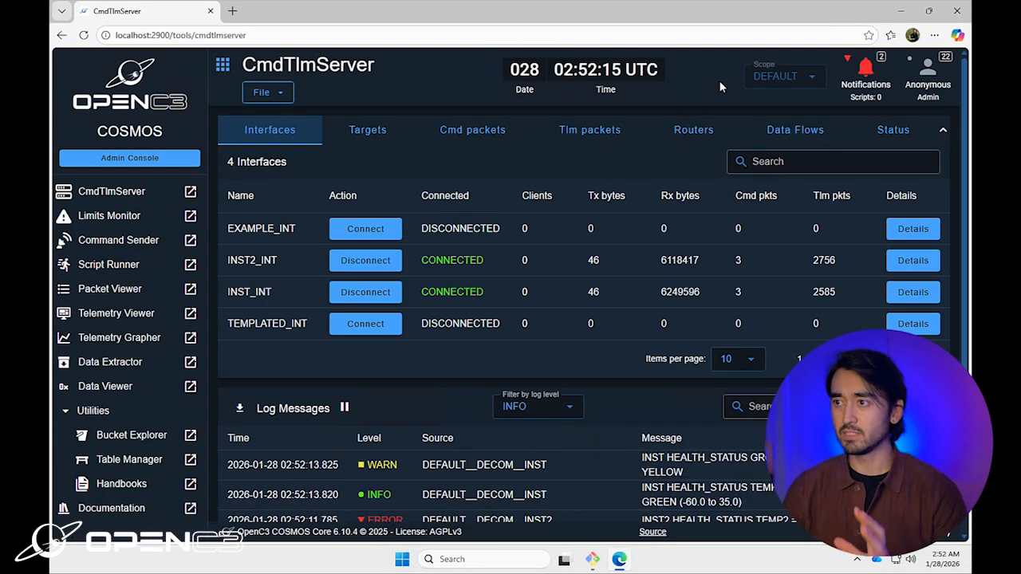
Step: Zoom the CmdTlmServer page out to 80% so the interfaces table and log fit
key(ctrl+minus)
key(ctrl+minus)
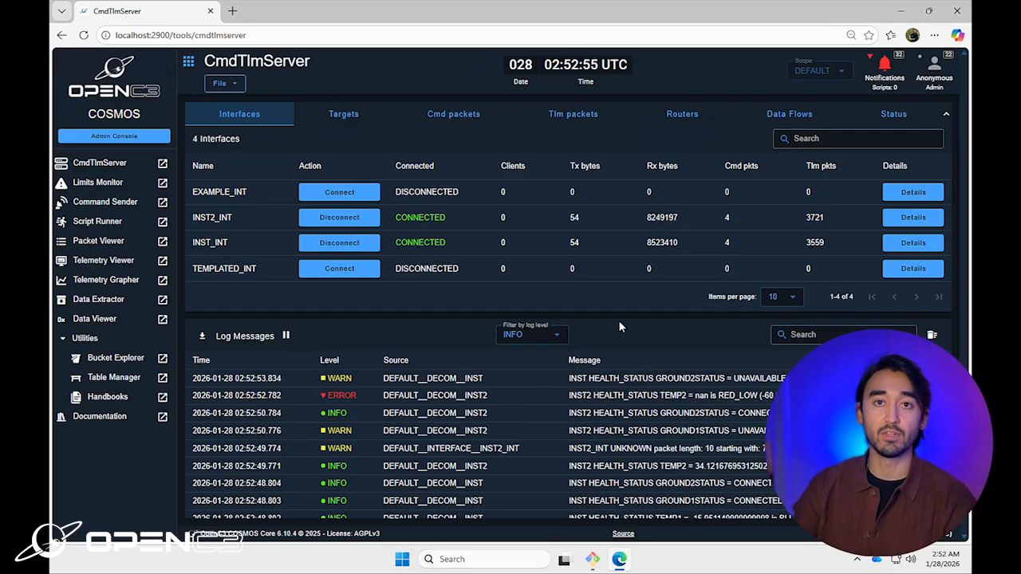
click(120, 137)
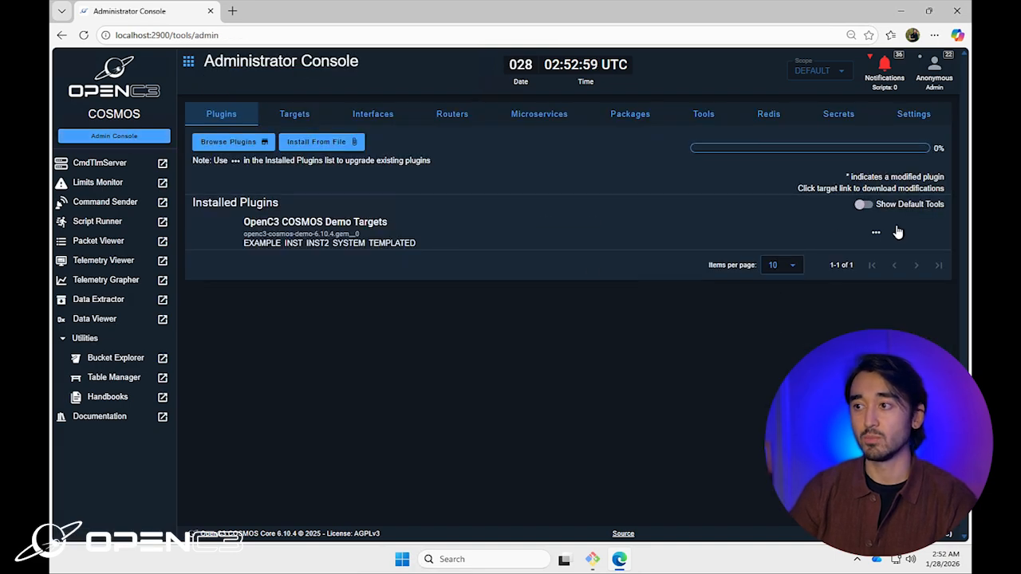
Step: Look over the Demo Targets plugin's options menu without choosing anything, then browse the plugin store
click(876, 233)
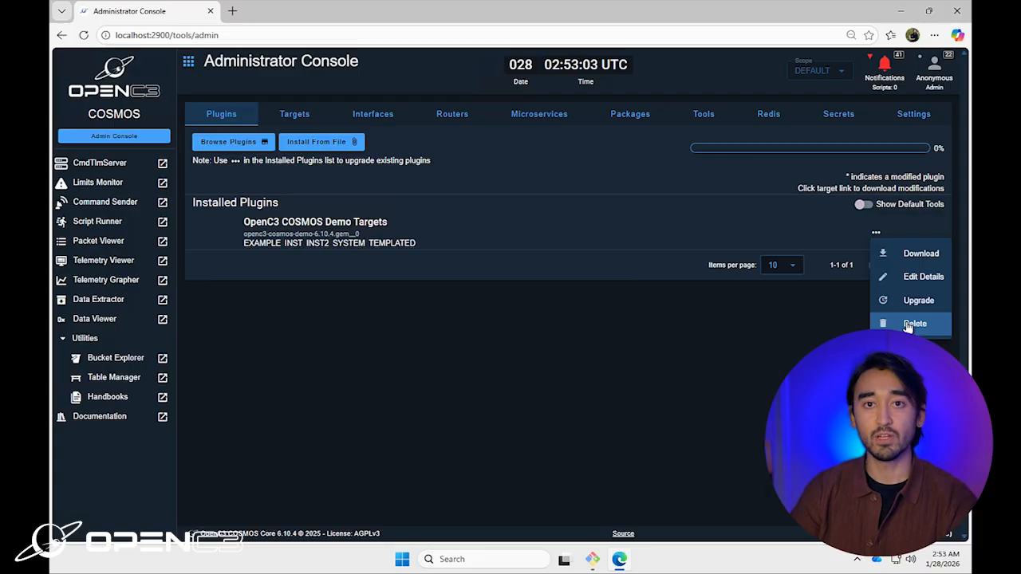
click(396, 361)
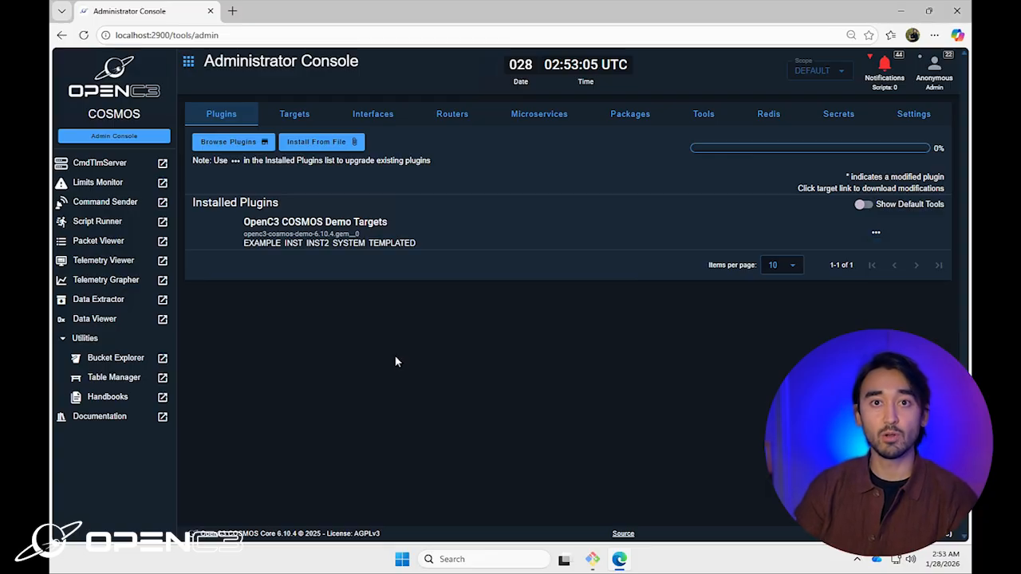
click(272, 142)
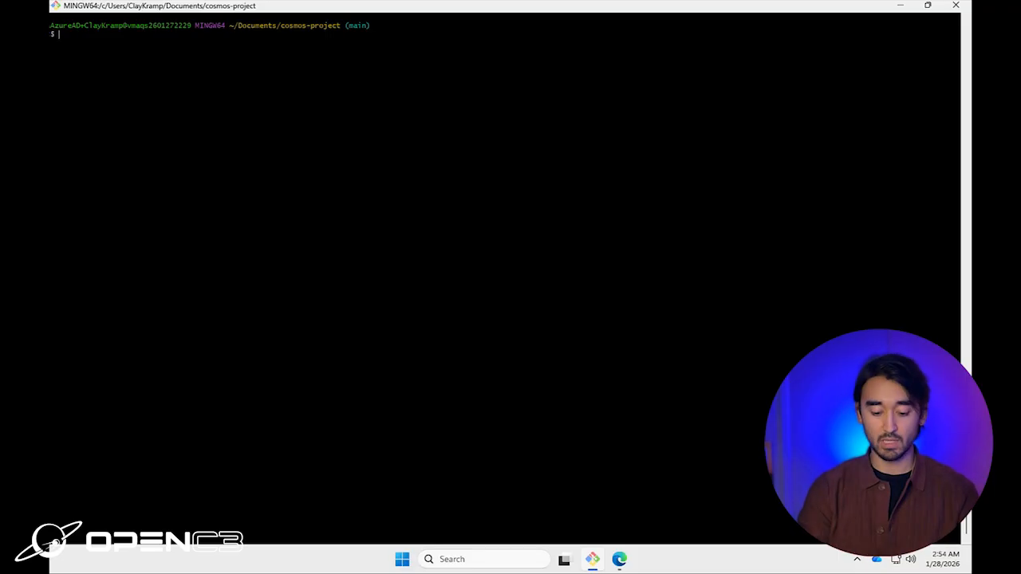
Step: Run ./openc3.bat cleanup local force to remove all cosmos-project containers, volumes and the network
text(./openc3.bat cleanup local)
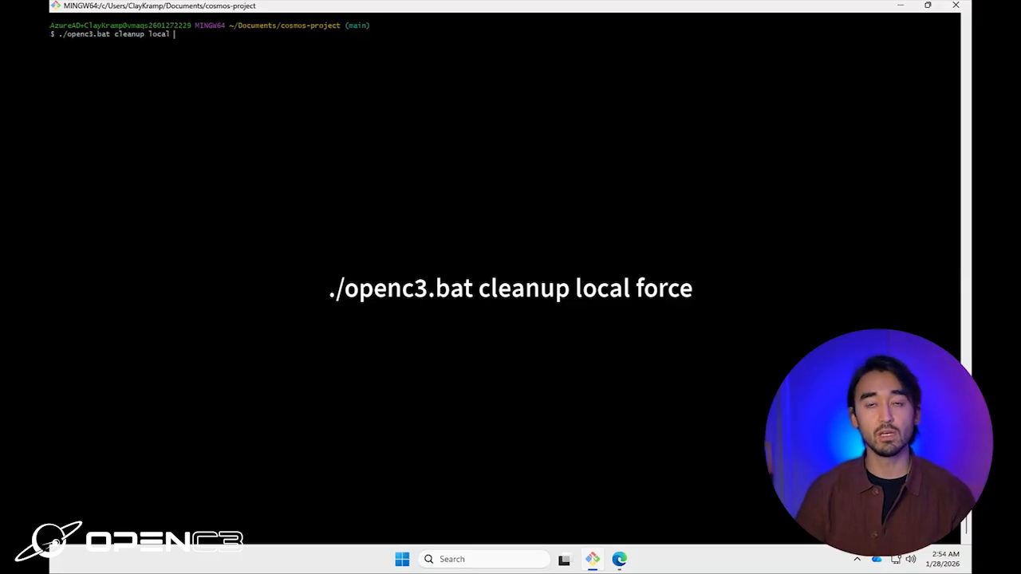
text(force)
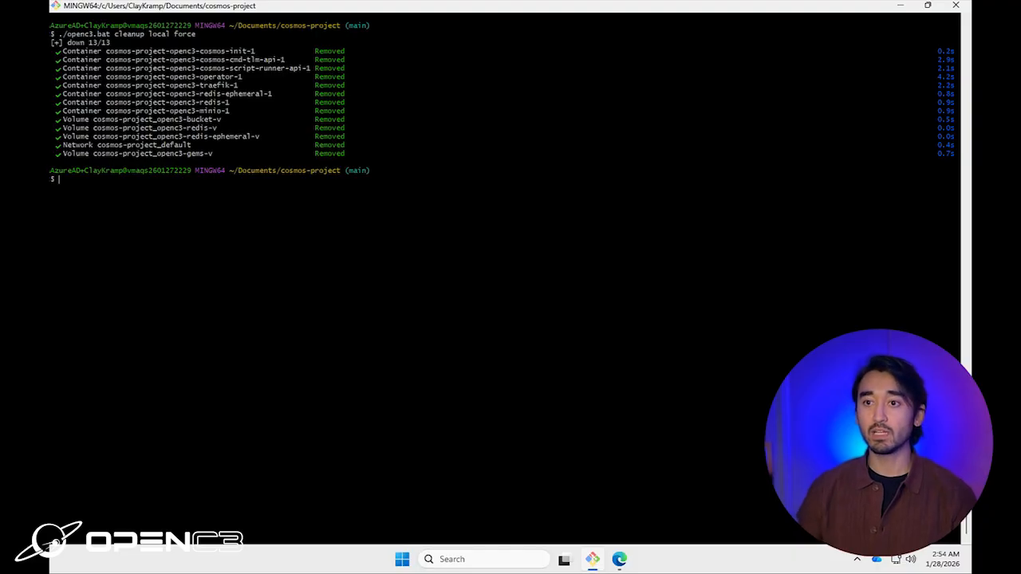
click(858, 561)
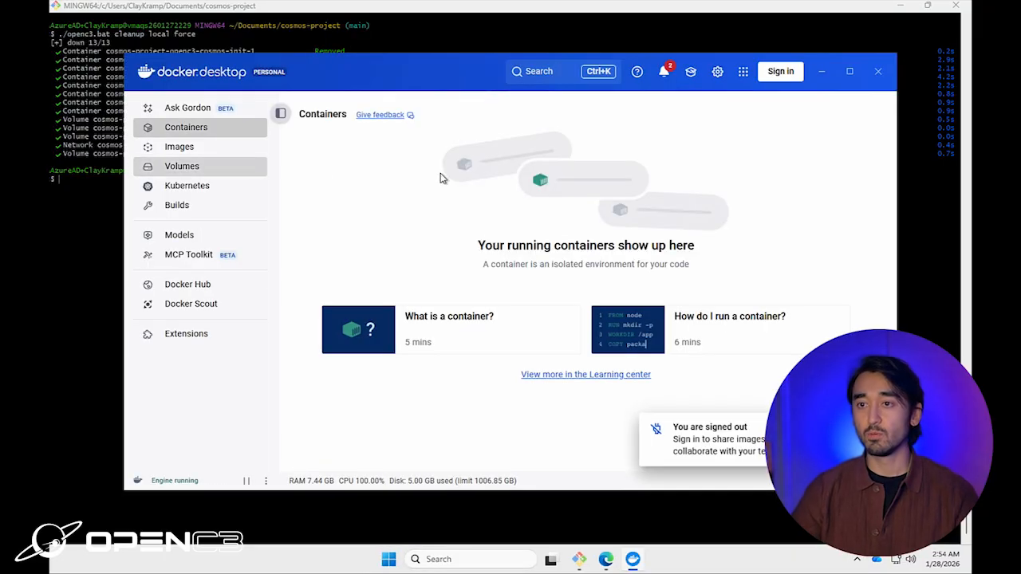
click(170, 149)
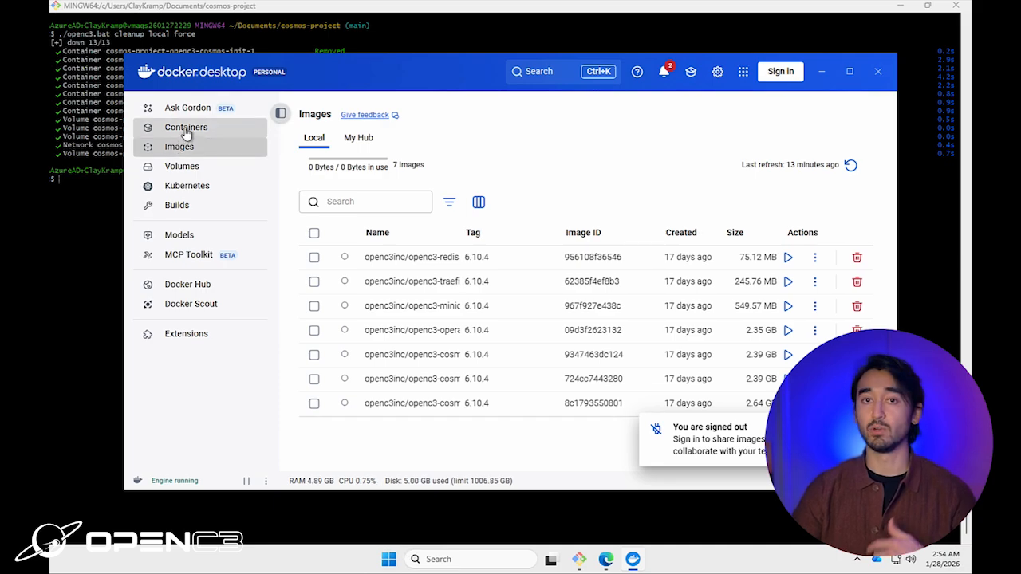
click(186, 133)
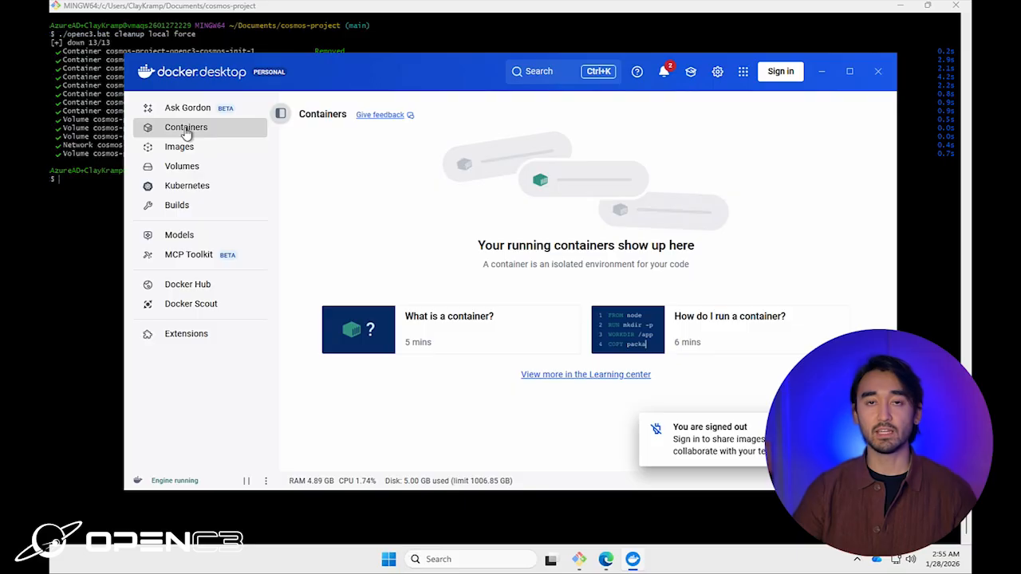